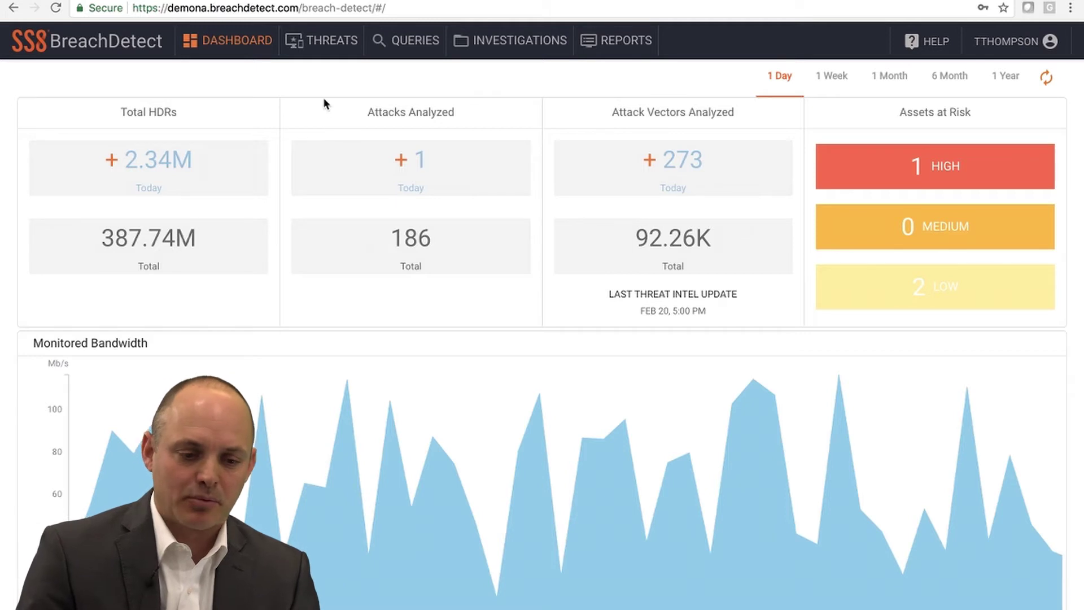
- On the threats board, drag the high-risk 10.0.200.10 card from Backlog into In Progress
{"action": "left_click", "coordinate": [321, 49]}
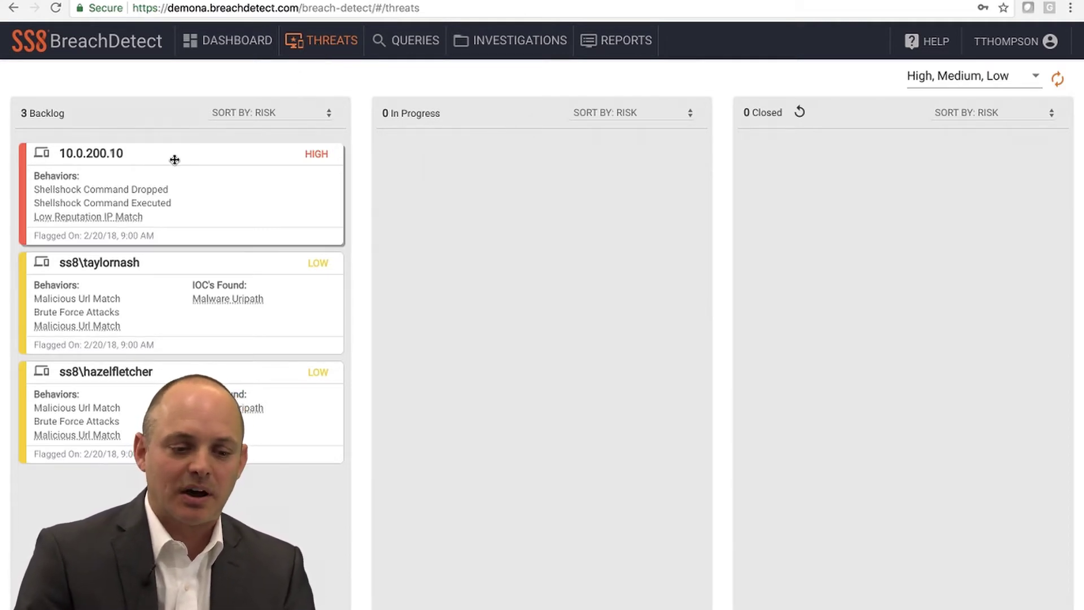
{"action": "left_click_drag", "start_coordinate": [174, 160], "coordinate": [425, 190]}
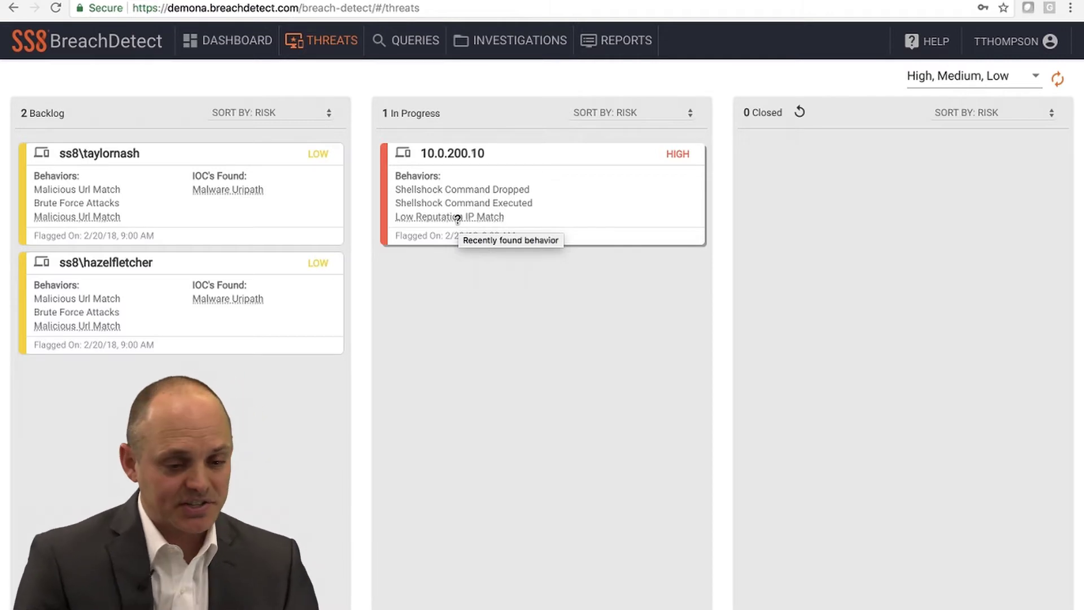
- Open the 10.0.200.10 threat details, then zoom and pan its kill-chain timeline toward later events
{"action": "left_click", "coordinate": [561, 197]}
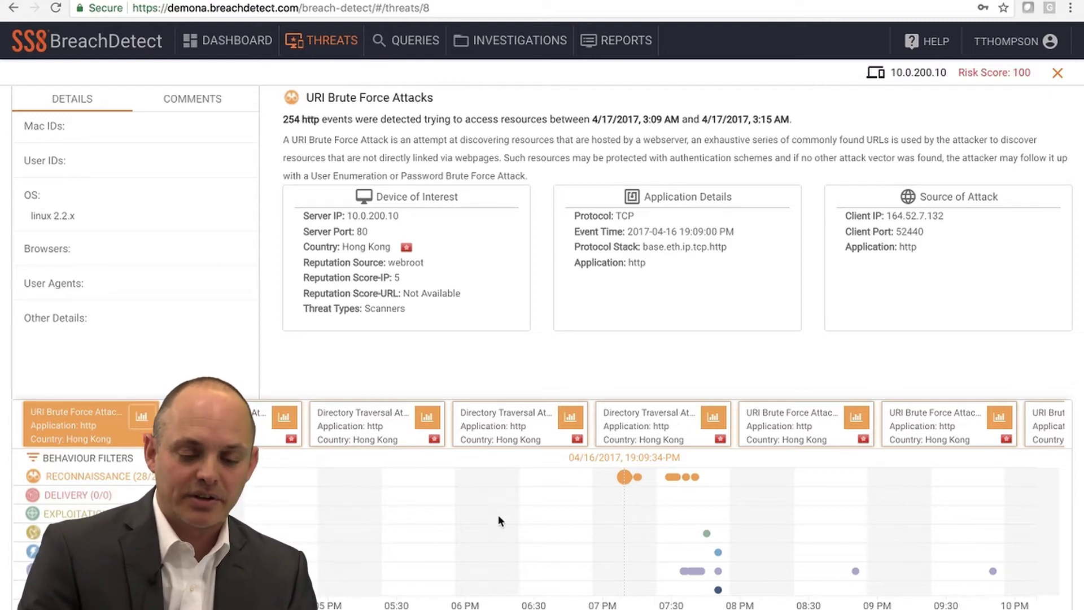
{"action": "scroll", "coordinate": [498, 517], "scroll_direction": "up", "scroll_amount": 3}
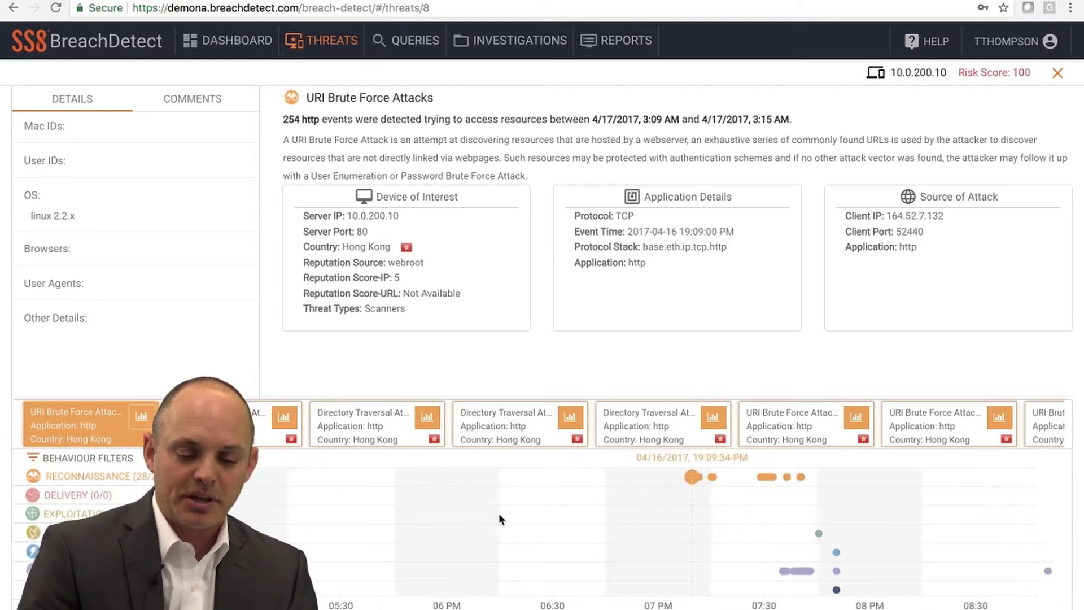
{"action": "left_click_drag", "start_coordinate": [583, 547], "coordinate": [444, 557]}
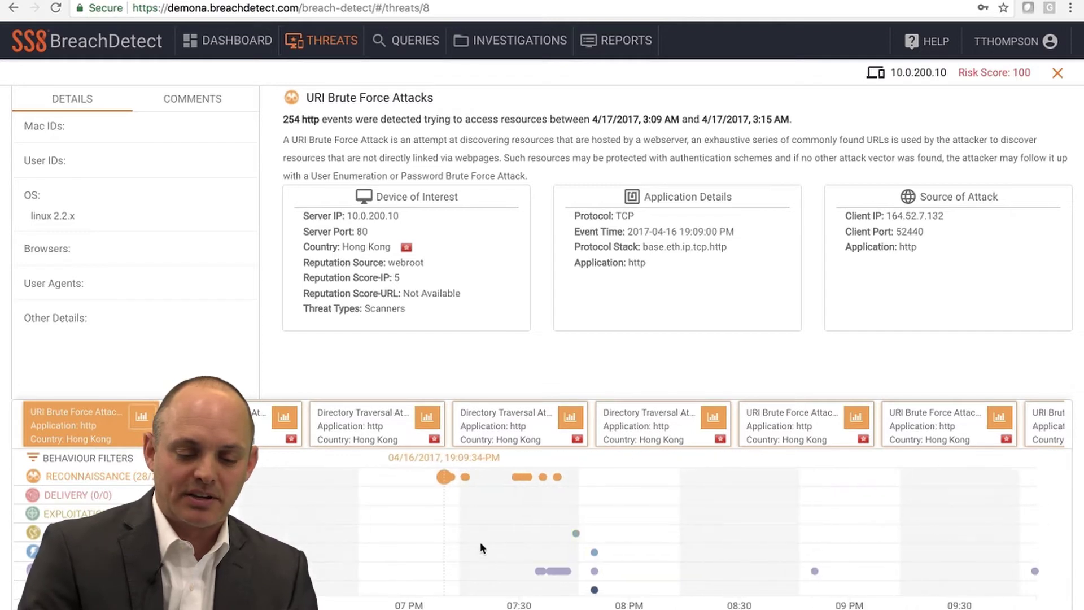
{"action": "scroll", "coordinate": [480, 538], "scroll_direction": "up", "scroll_amount": 2}
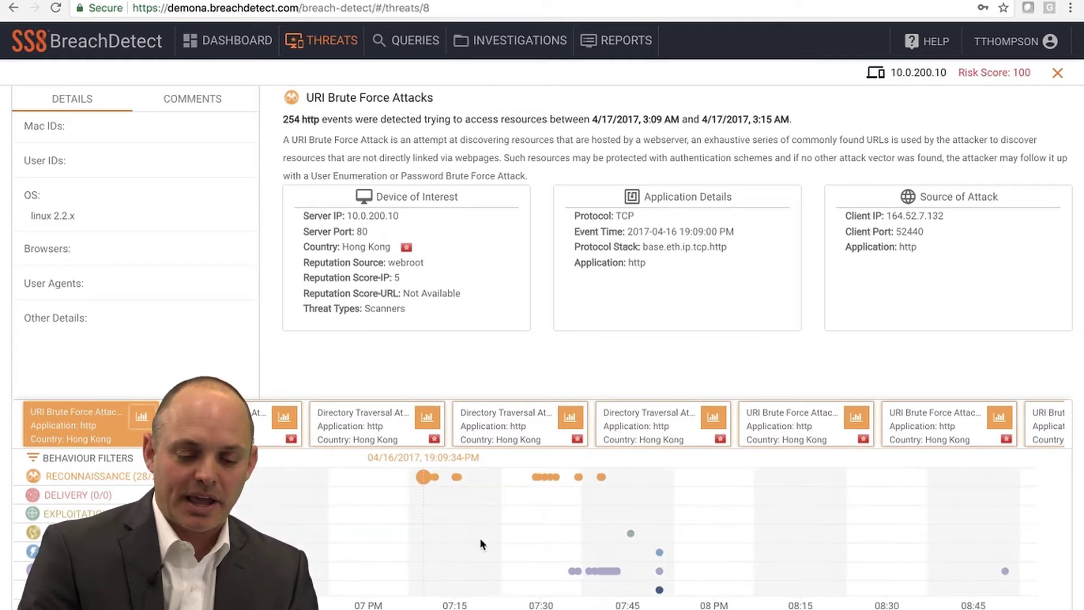
{"action": "scroll", "coordinate": [480, 539], "scroll_direction": "up", "scroll_amount": 1}
{"action": "scroll", "coordinate": [480, 537], "scroll_direction": "up", "scroll_amount": 1}
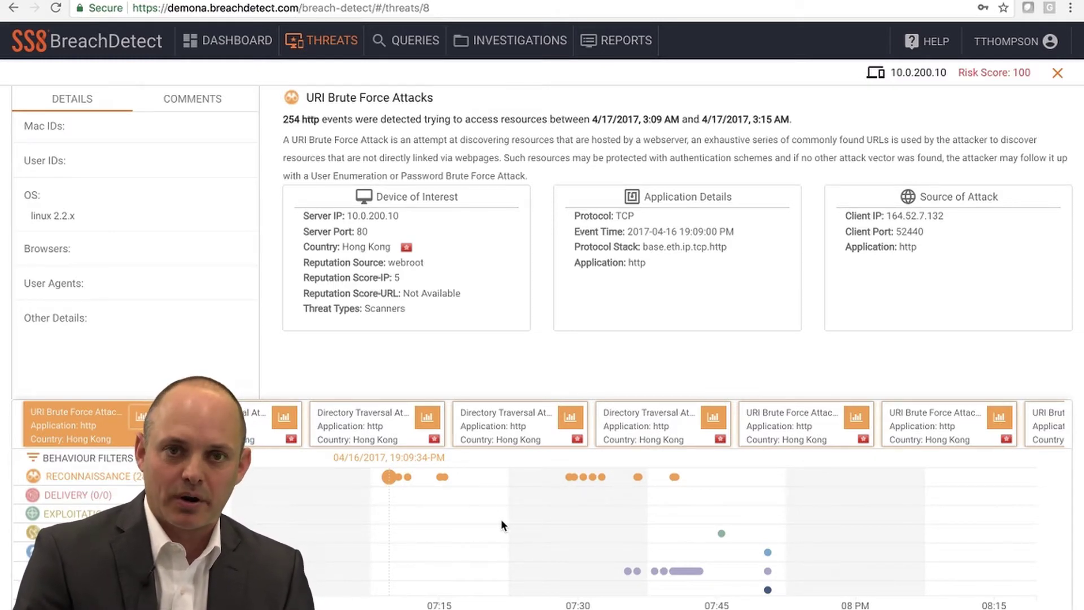
- Inspect the brute-force events on the timeline at 07:15 and around 19:32
{"action": "left_click", "coordinate": [408, 480]}
{"action": "left_click", "coordinate": [439, 477]}
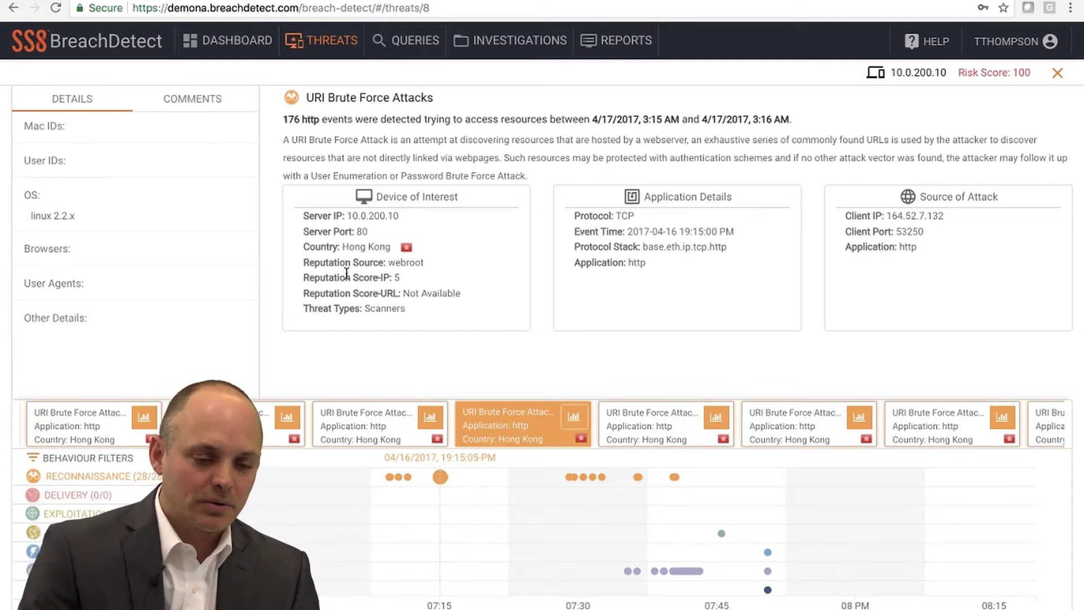
{"action": "left_click_drag", "start_coordinate": [283, 139], "coordinate": [519, 167]}
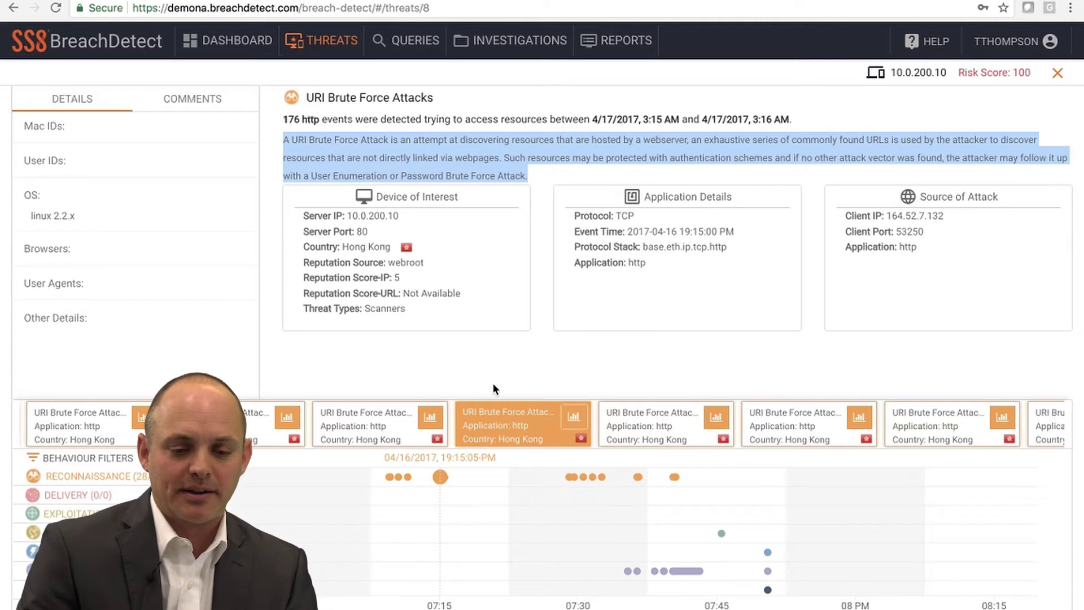
{"action": "left_click", "coordinate": [602, 478]}
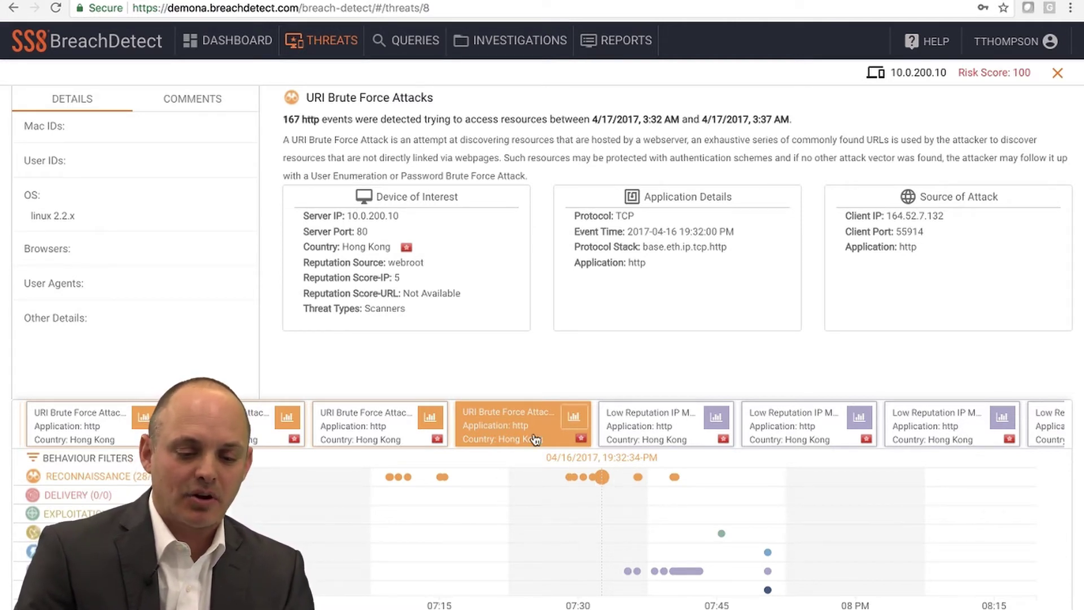
- Pivot the 167-event brute-force burst at 19:32 into its analysis dashboard with world map and flows
{"action": "left_click", "coordinate": [577, 415]}
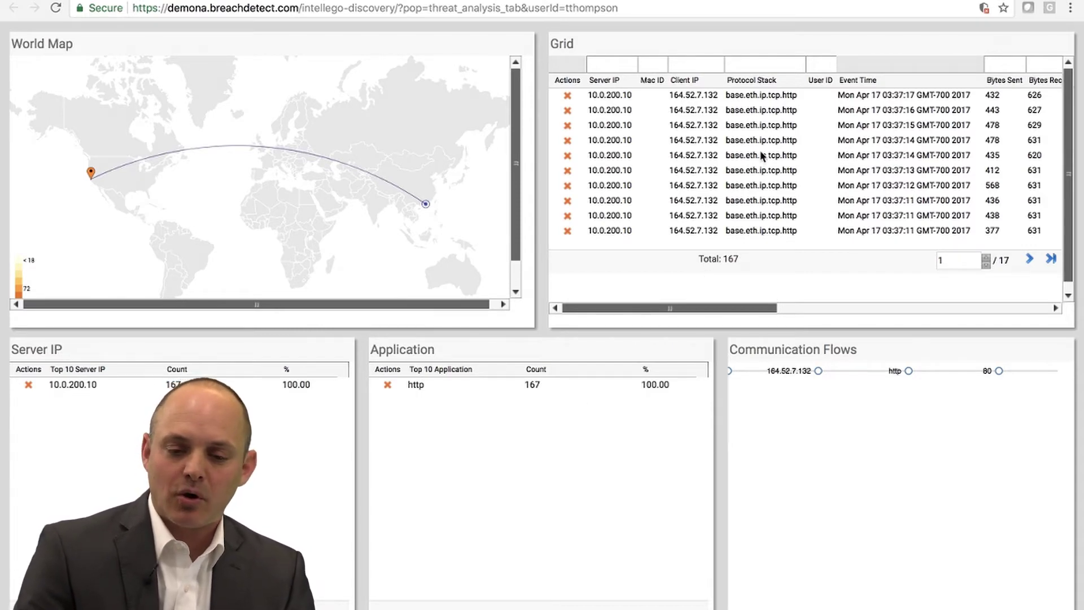
- Go back to the 10.0.200.10 threat details and select the Shellshock Command Dropped event
{"action": "mouse_move", "coordinate": [794, 99]}
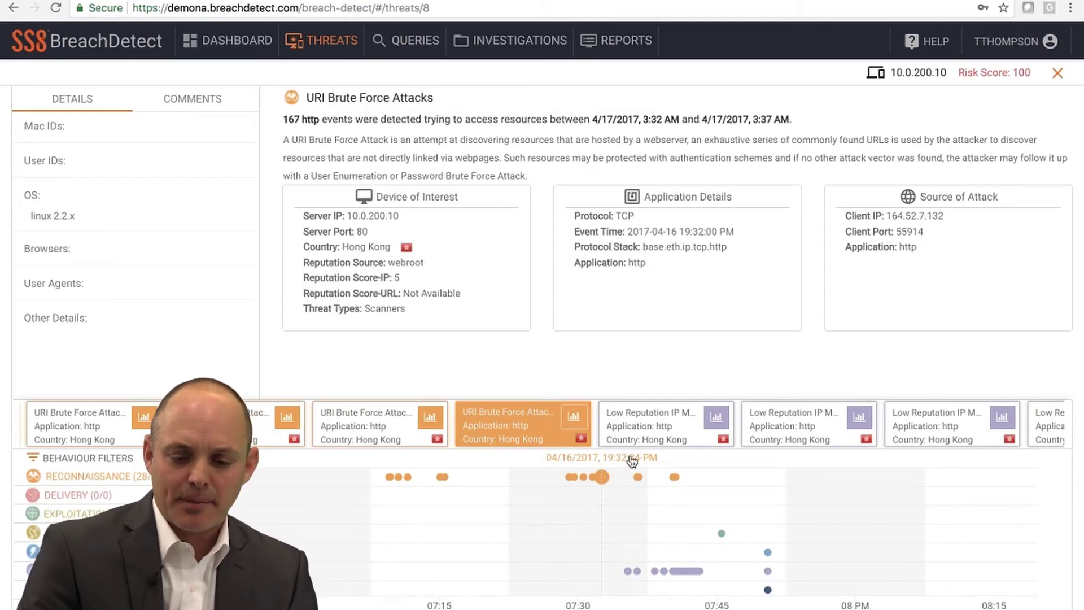
{"action": "left_click", "coordinate": [722, 535]}
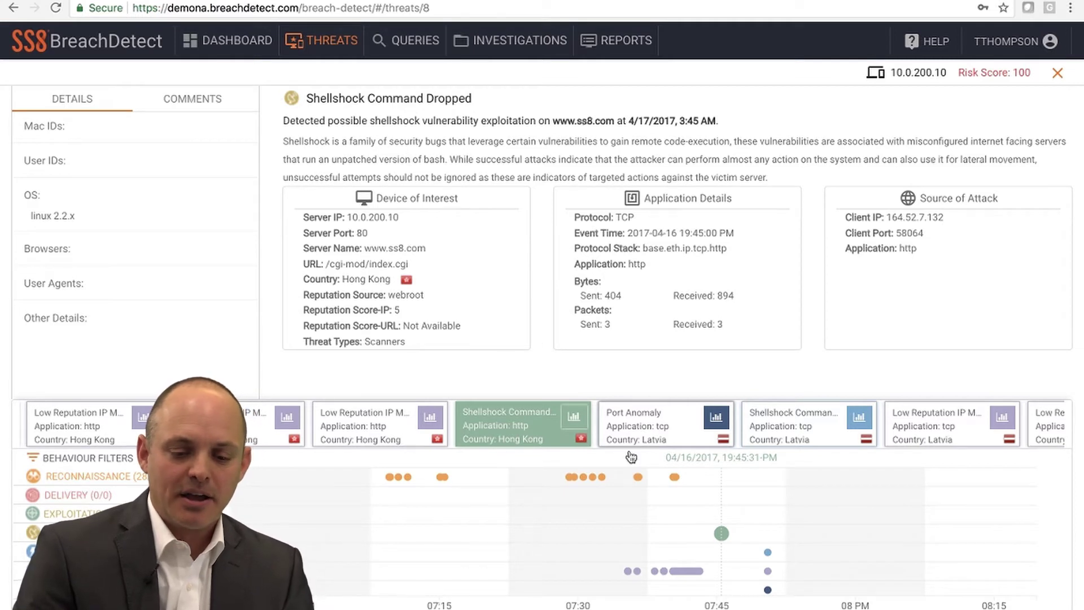
- View the Shellshock event's investigation dashboard, then close the threat details back to the board
{"action": "left_click", "coordinate": [574, 416]}
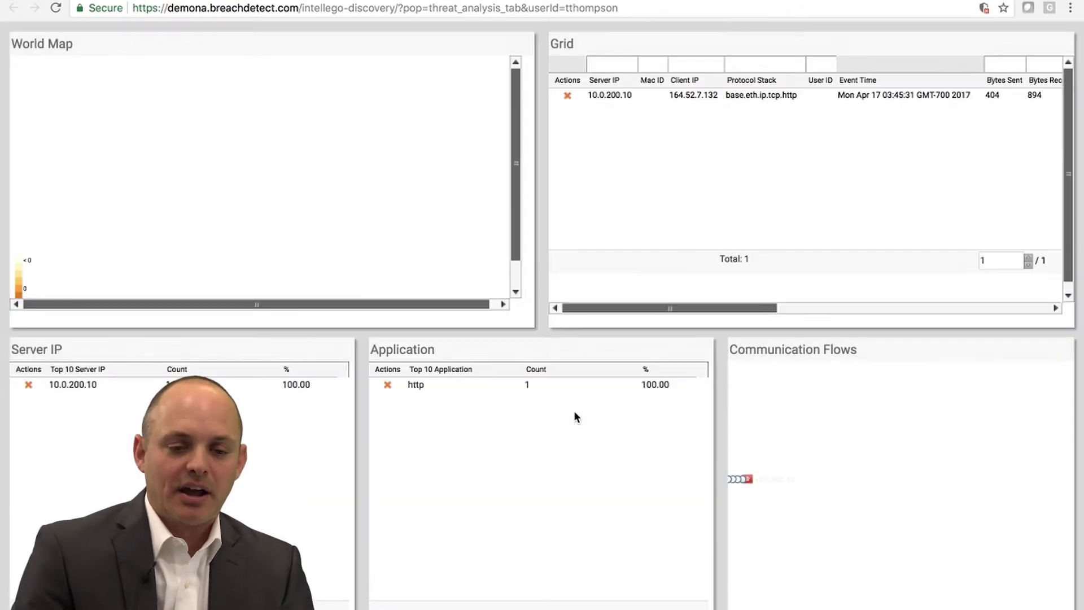
{"action": "mouse_move", "coordinate": [736, 100]}
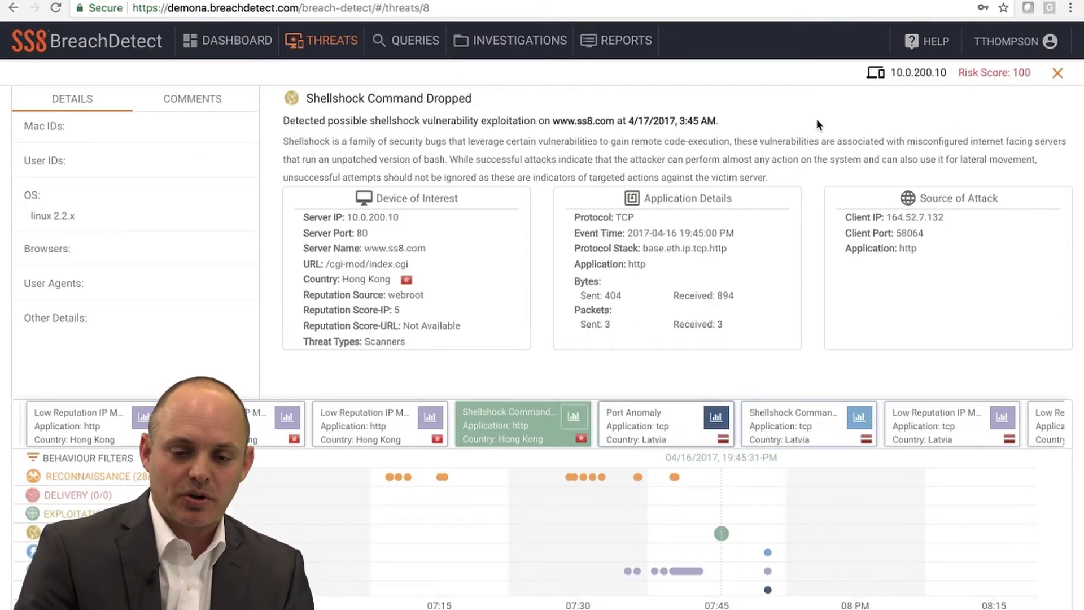
{"action": "left_click", "coordinate": [1058, 74]}
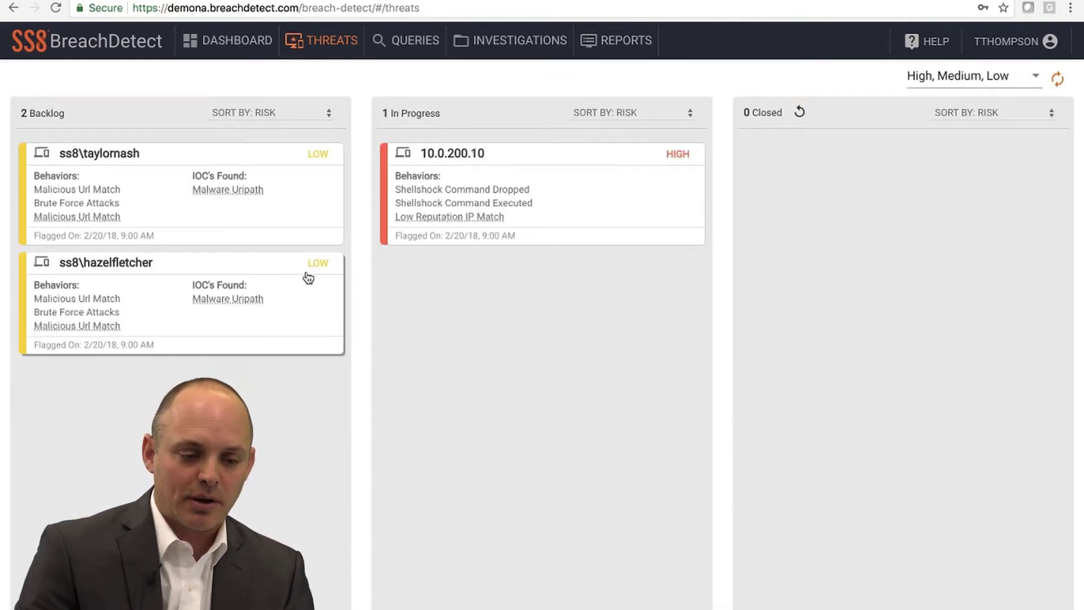
- Drag the top low-risk user card into In Progress and open its details showing the Malicious Url Match
{"action": "left_click_drag", "start_coordinate": [189, 156], "coordinate": [510, 293]}
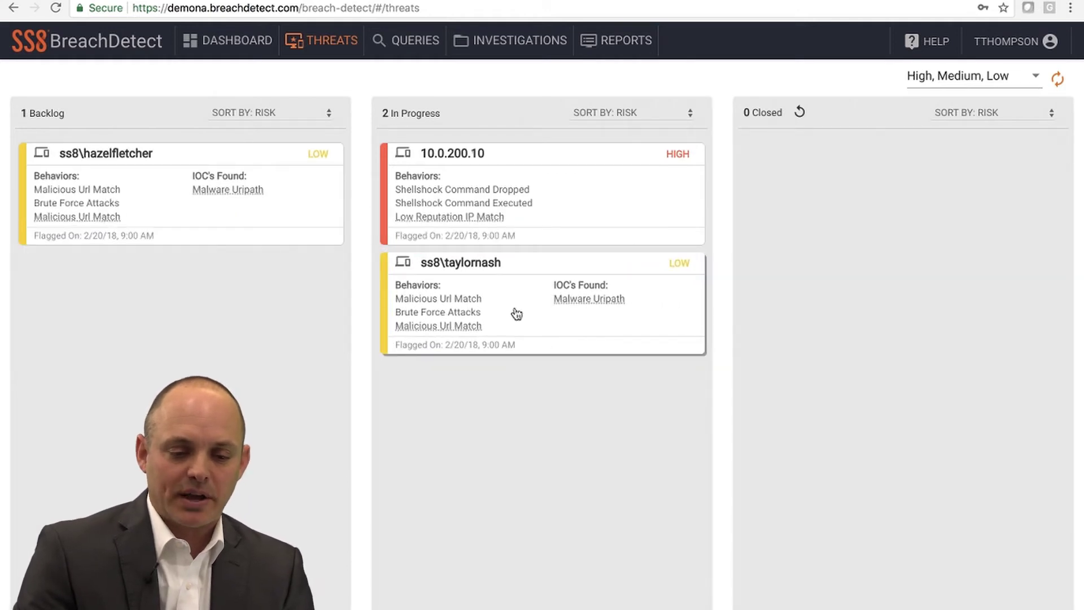
{"action": "left_click", "coordinate": [516, 313]}
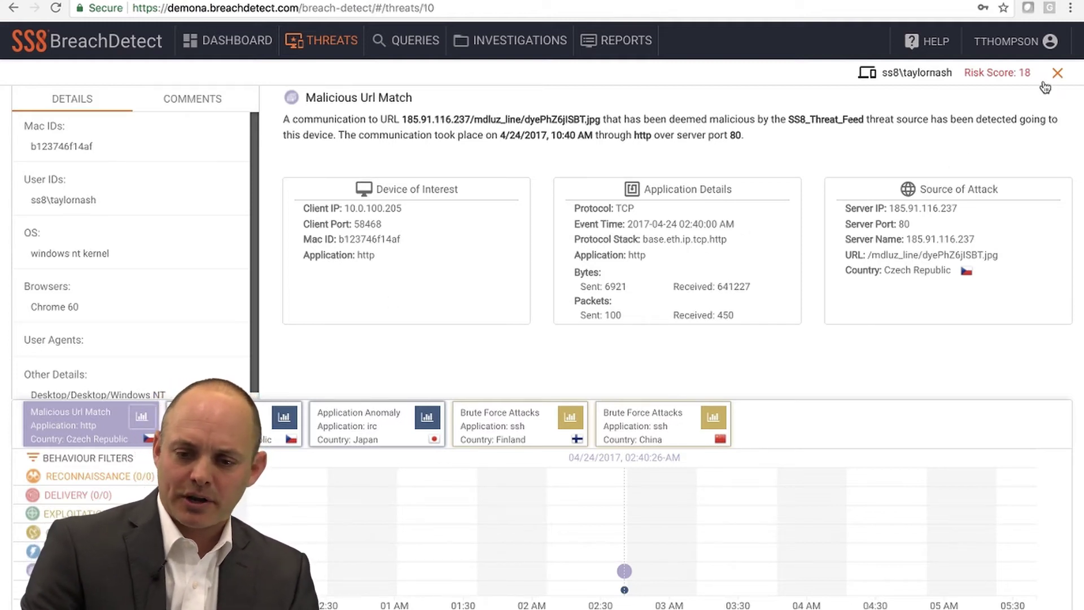
- Move the 10.0.200.10 threat to Closed, answering NO to Reset Device, then go to Queries
{"action": "left_click", "coordinate": [1057, 73]}
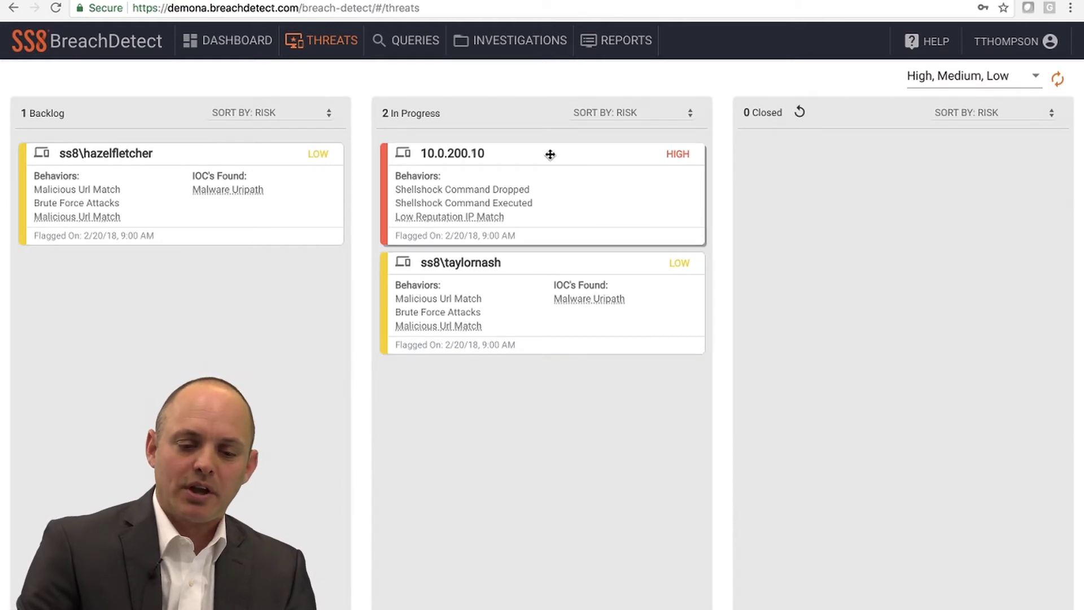
{"action": "left_click_drag", "start_coordinate": [550, 154], "coordinate": [829, 191]}
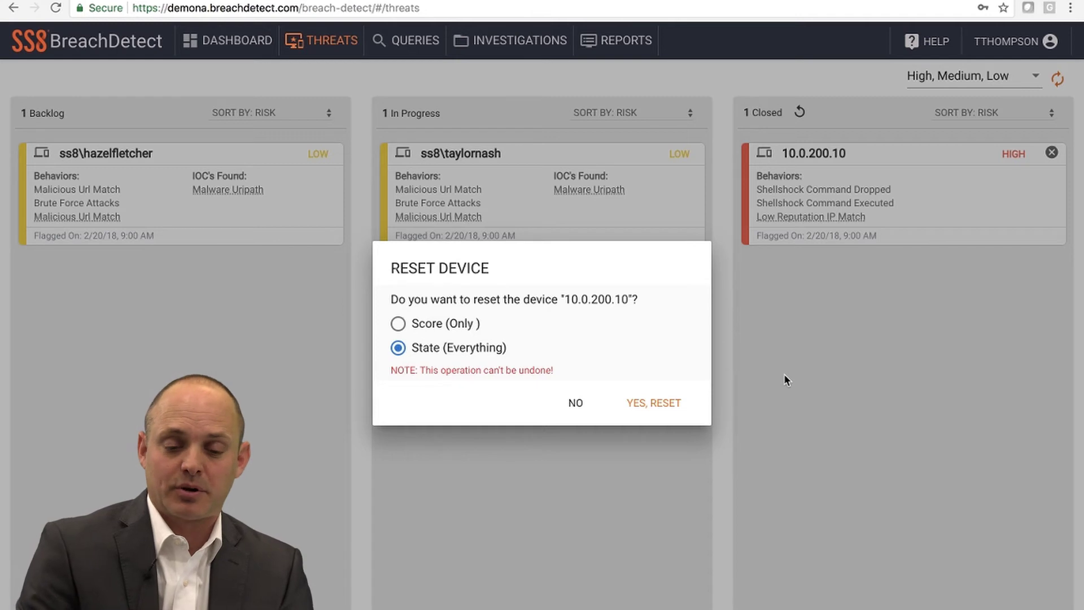
{"action": "left_click", "coordinate": [582, 404]}
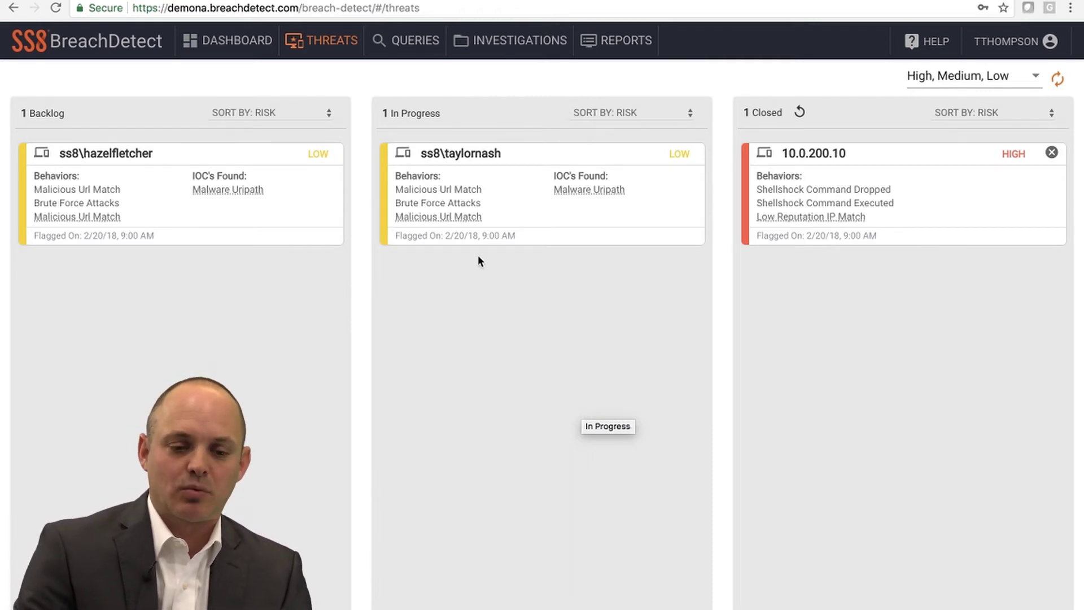
{"action": "left_click", "coordinate": [407, 50]}
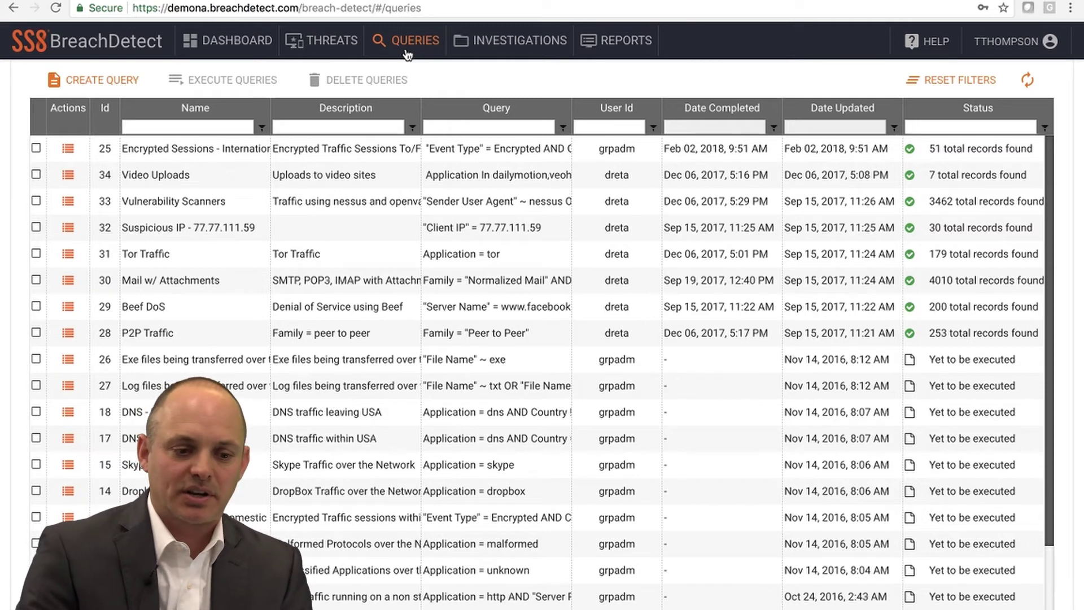
- Add an AND condition 'Application = dropbox' to the Vulnerability Scanners query and close the editor
{"action": "left_click", "coordinate": [70, 204]}
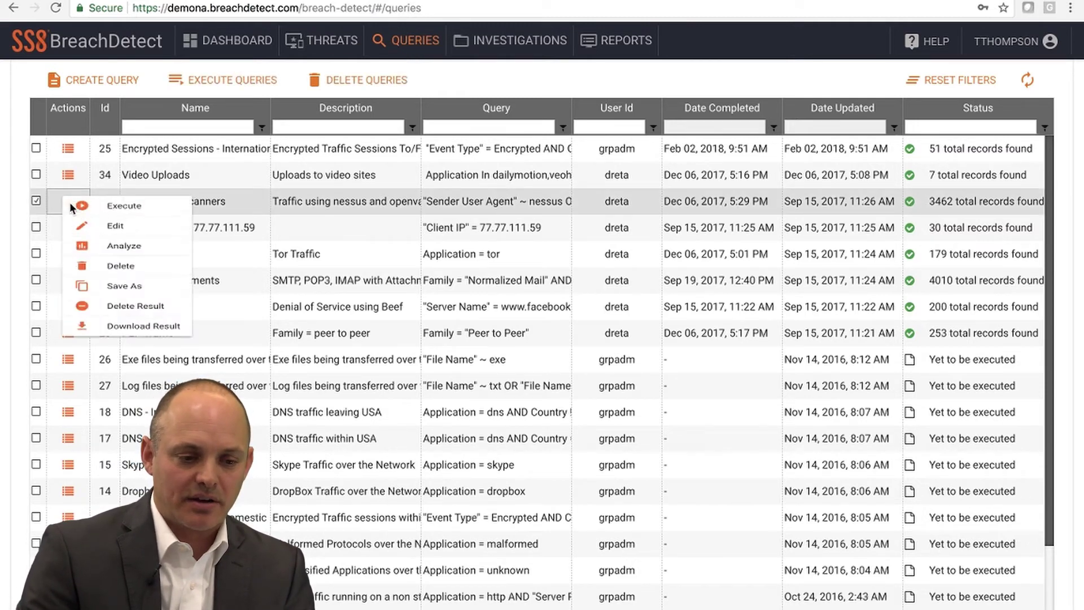
{"action": "left_click", "coordinate": [121, 236]}
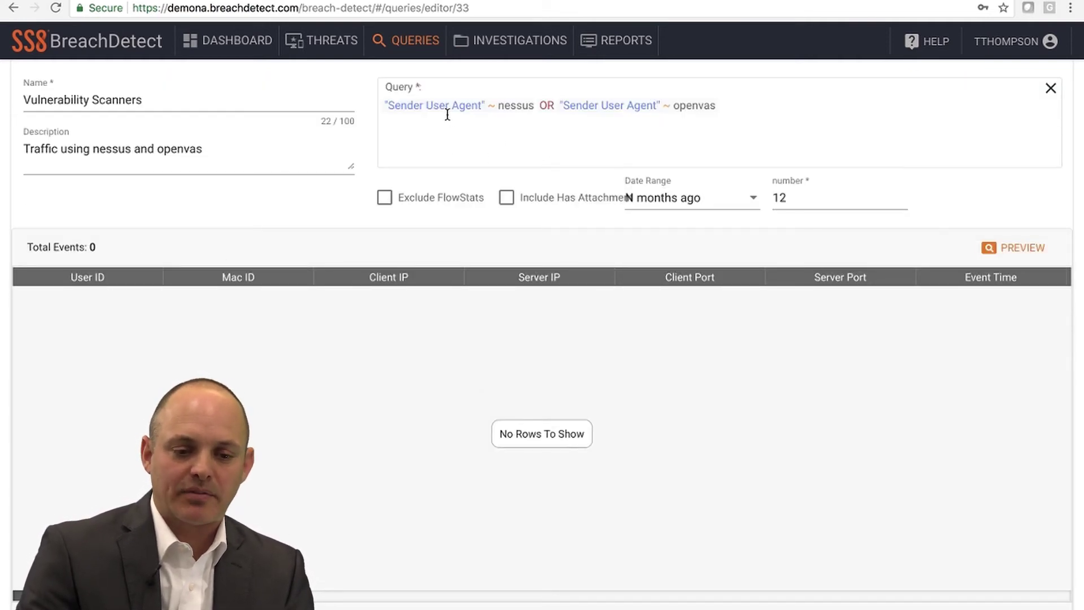
{"action": "left_click", "coordinate": [734, 106]}
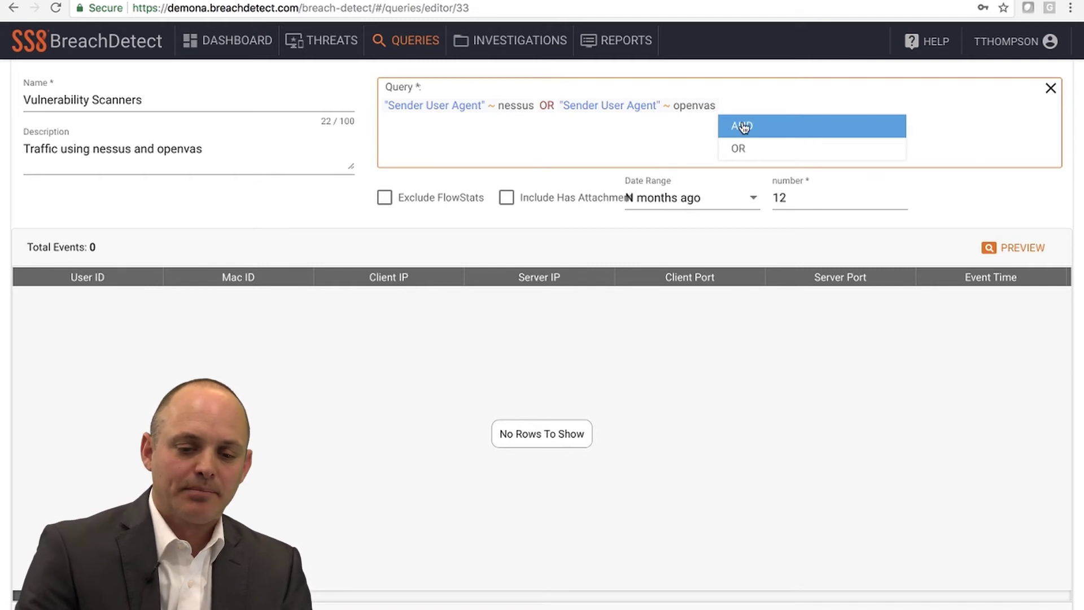
{"action": "left_click", "coordinate": [743, 127]}
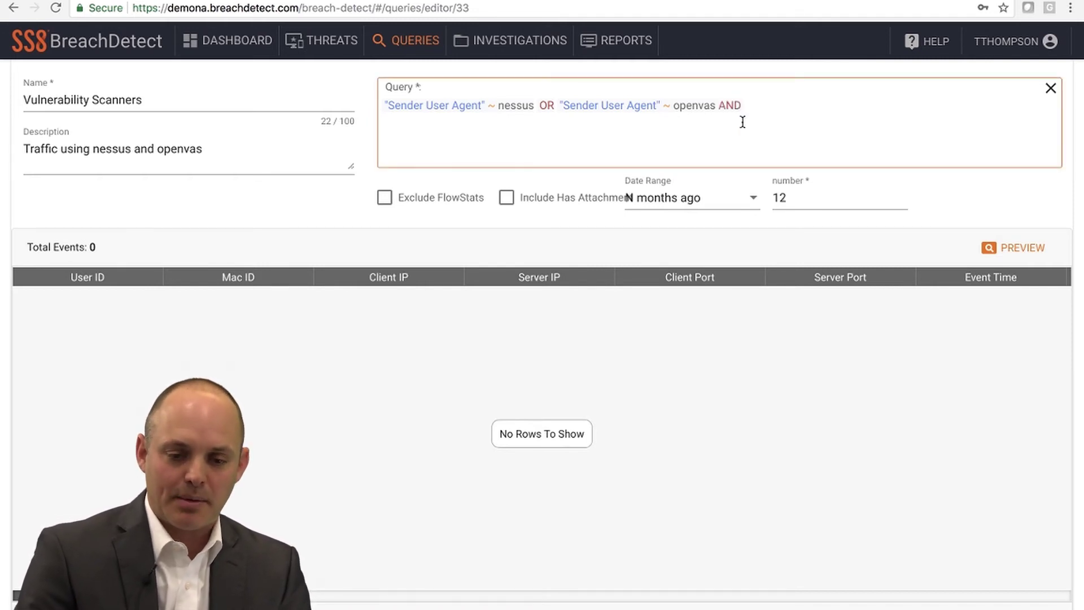
{"action": "left_click", "coordinate": [746, 105]}
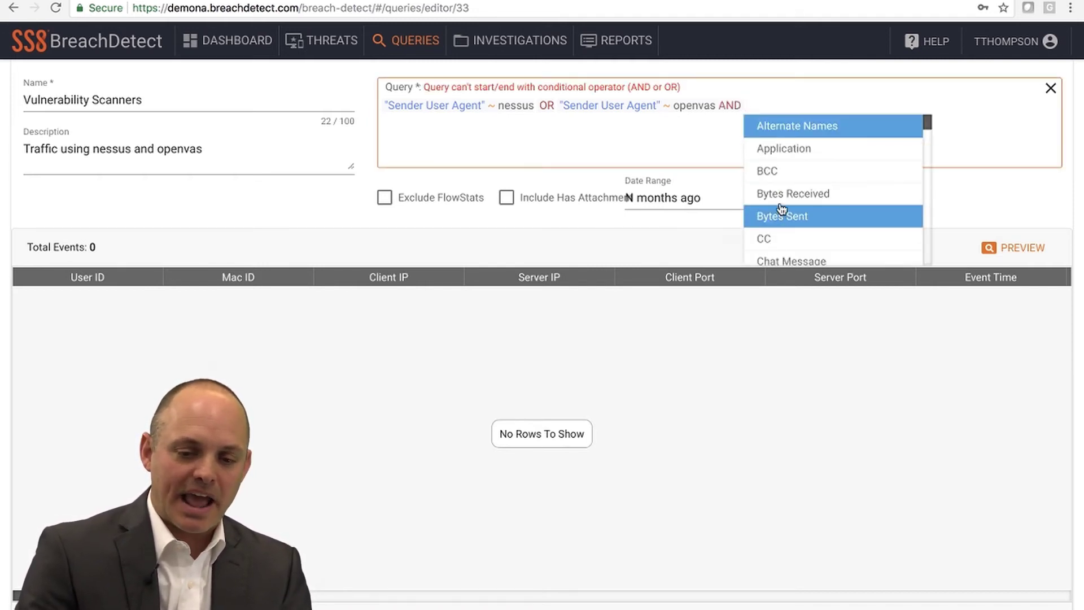
{"action": "left_click", "coordinate": [782, 150]}
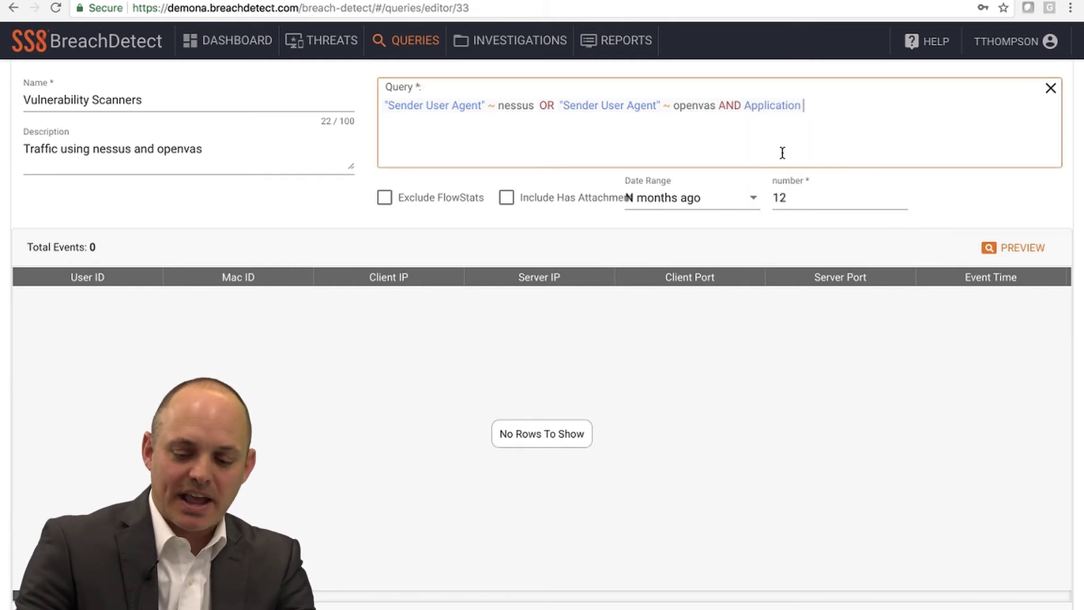
{"action": "type", "text": "= dropb"}
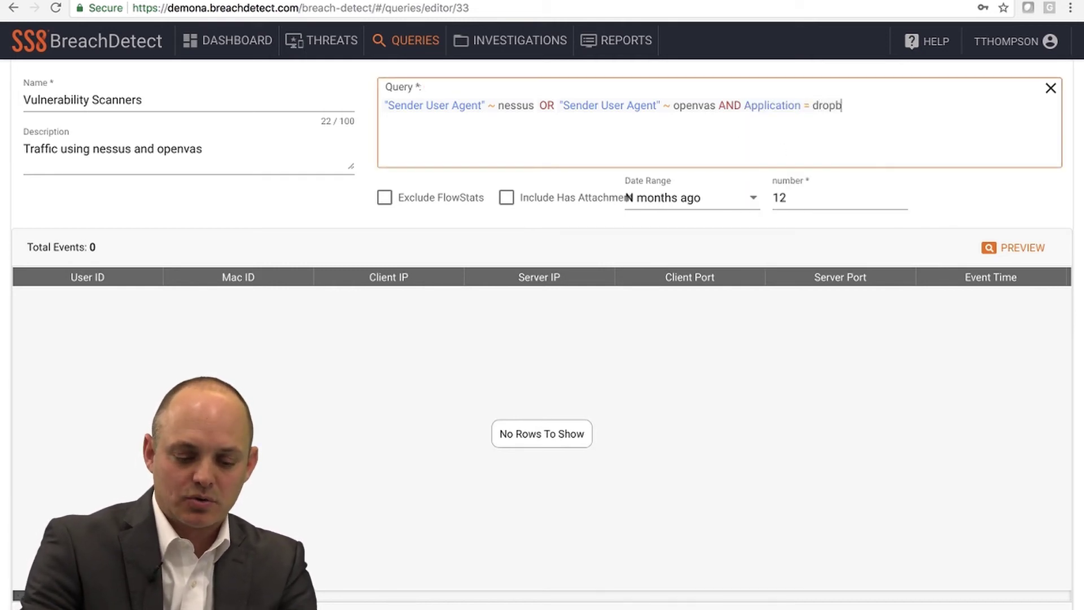
{"action": "type", "text": "ox"}
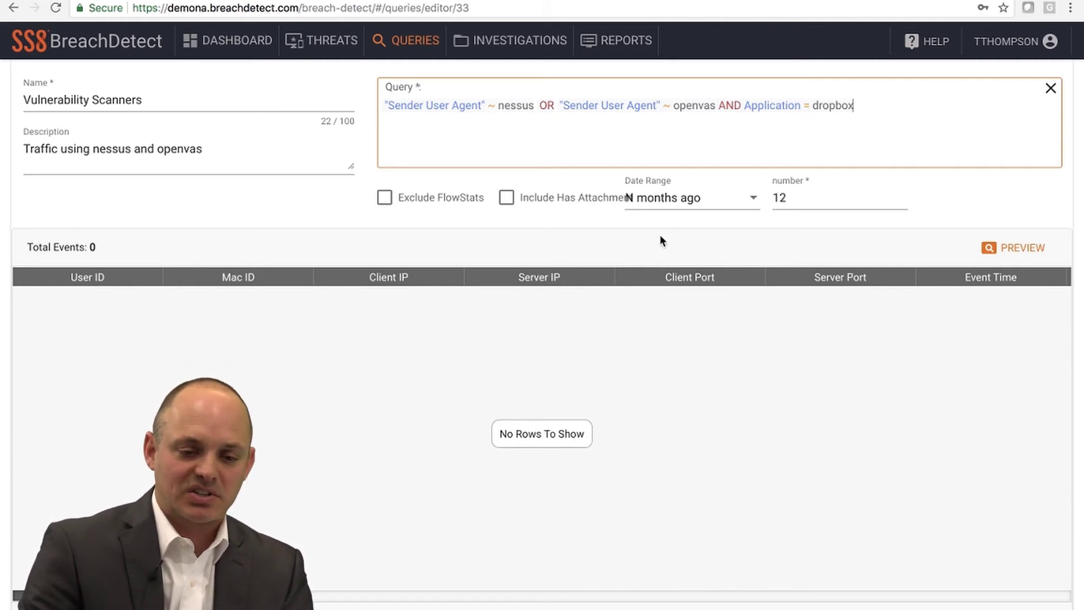
{"action": "left_click", "coordinate": [789, 608]}
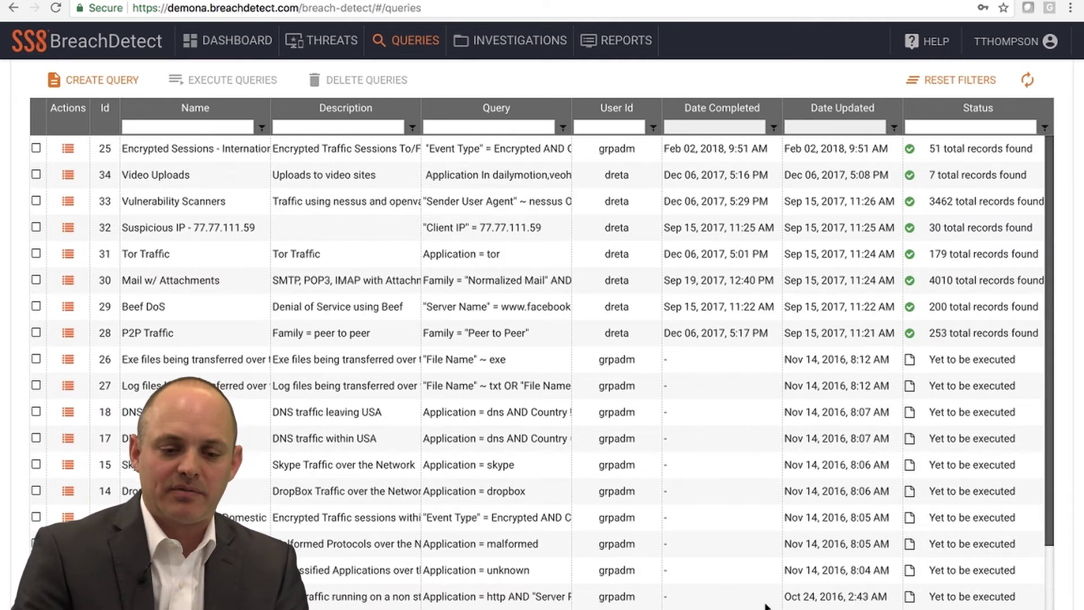
{"action": "left_click", "coordinate": [505, 45]}
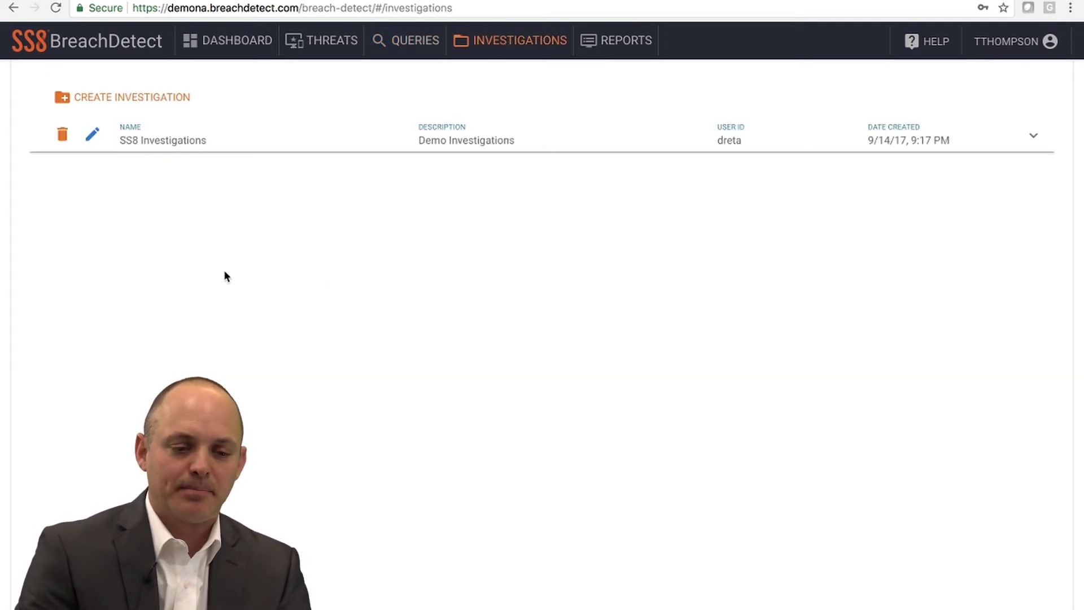
- Expand SS8 Investigations and choose to visualize P2P Visibility as a dashboard
{"action": "left_click", "coordinate": [222, 146]}
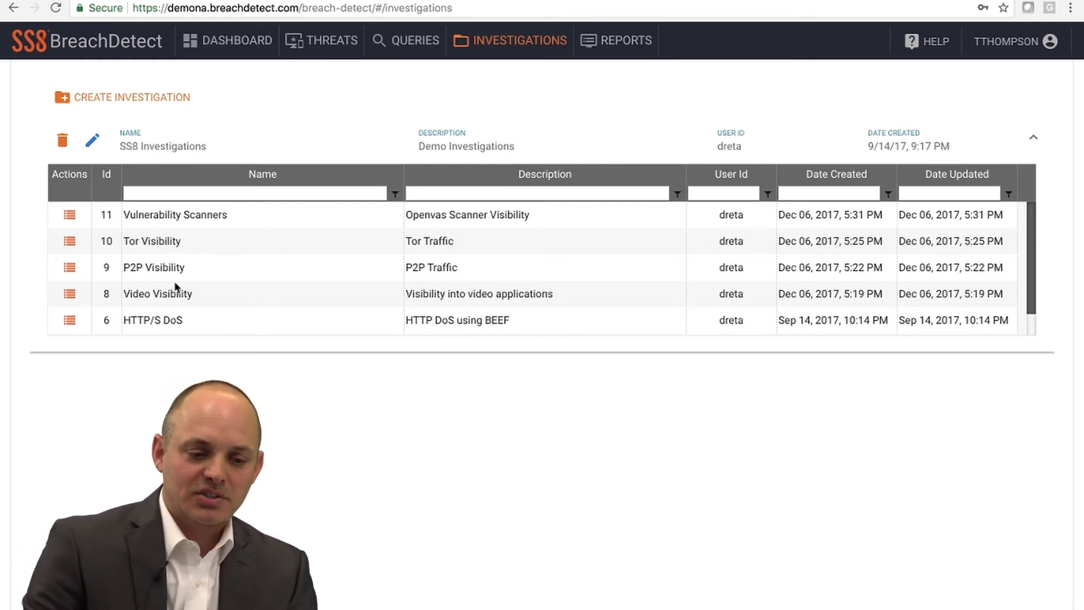
{"action": "left_click", "coordinate": [70, 268]}
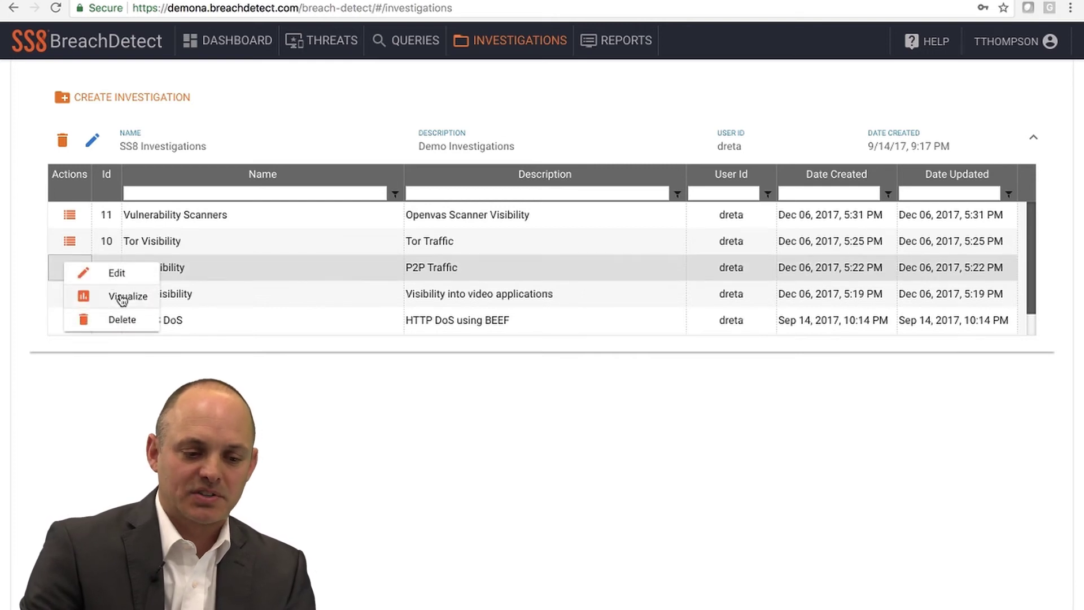
{"action": "left_click", "coordinate": [121, 296]}
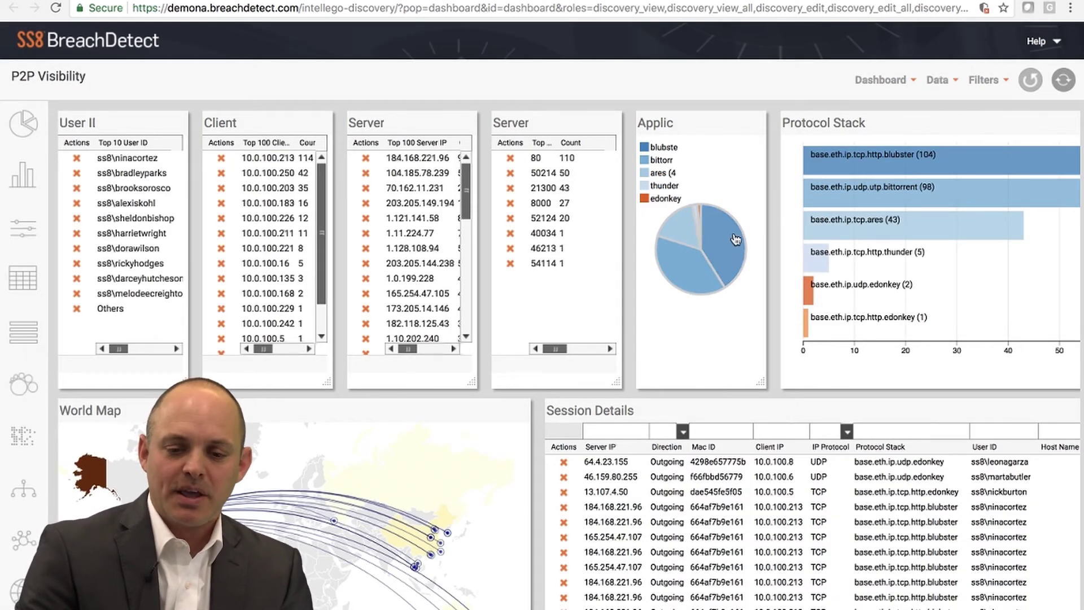
- Widen the Application and User ID panels, then keep only records for one selected user
{"action": "left_click_drag", "start_coordinate": [779, 225], "coordinate": [827, 225]}
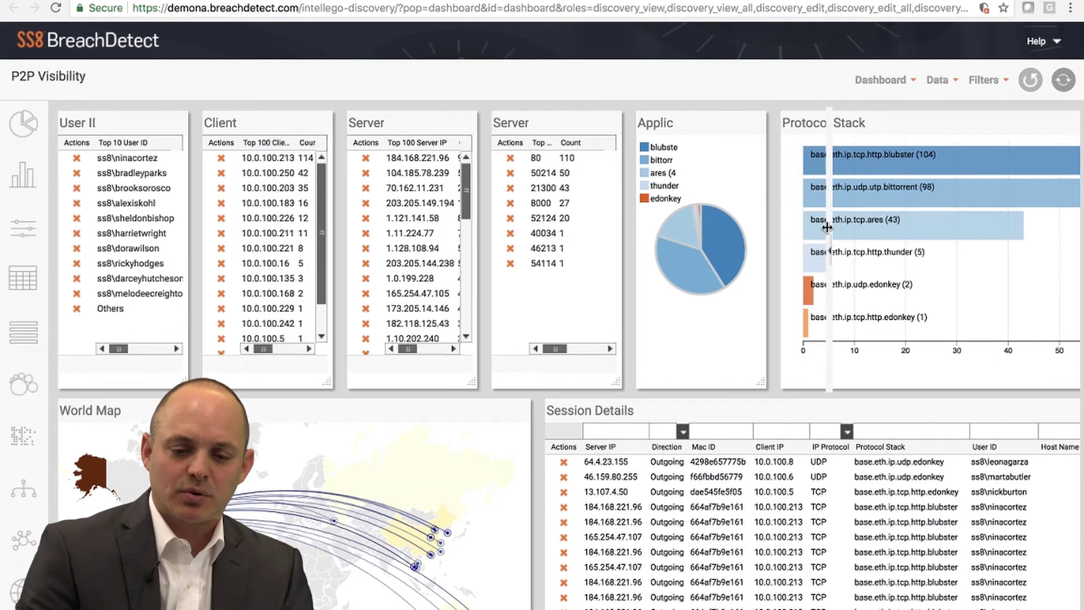
{"action": "left_click_drag", "start_coordinate": [196, 242], "coordinate": [229, 243]}
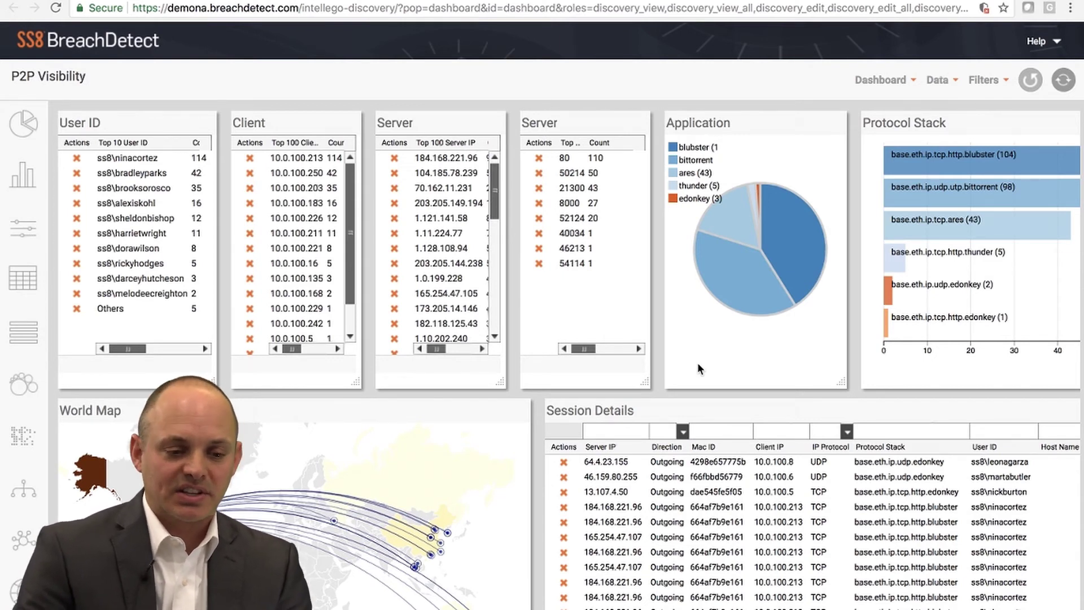
{"action": "left_click", "coordinate": [135, 205]}
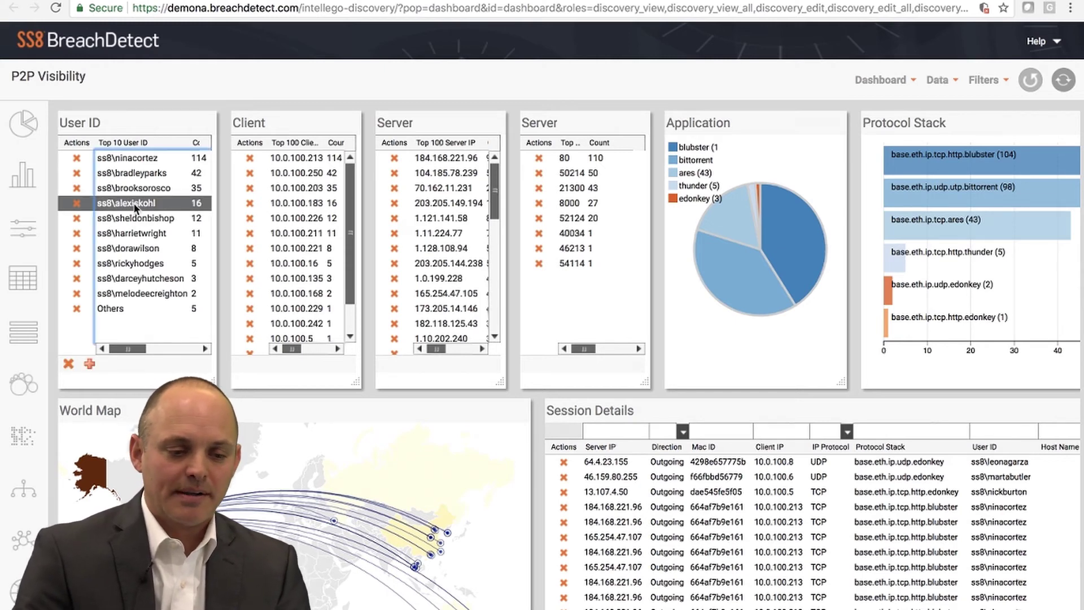
{"action": "left_click", "coordinate": [89, 365]}
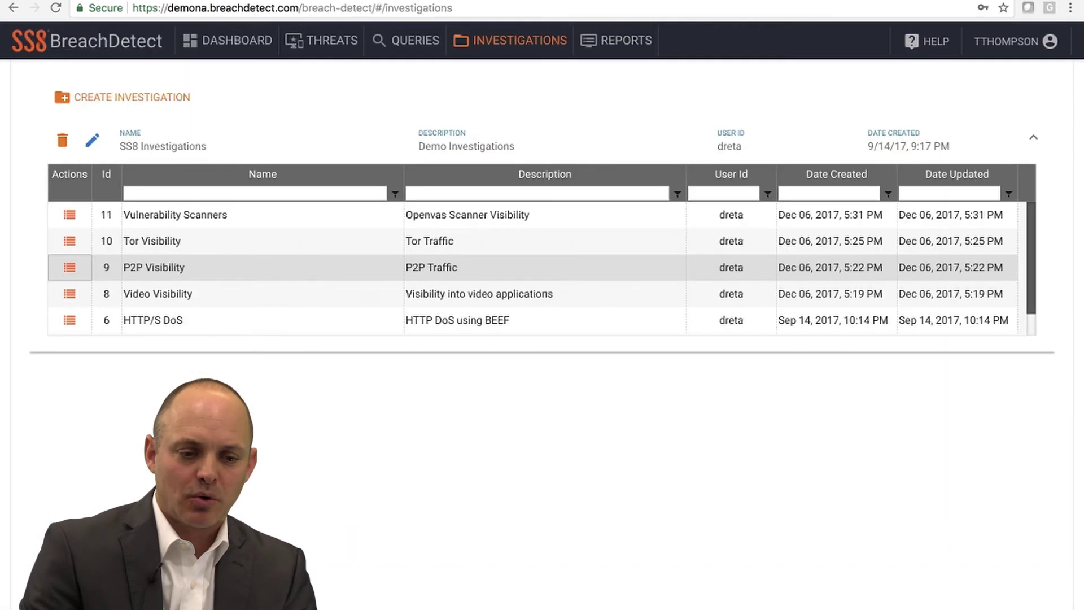
- Visualize the Mail Visibility investigation as a dashboard of pop3, smtp and imap traffic
{"action": "scroll", "coordinate": [184, 290], "scroll_direction": "down", "scroll_amount": 1}
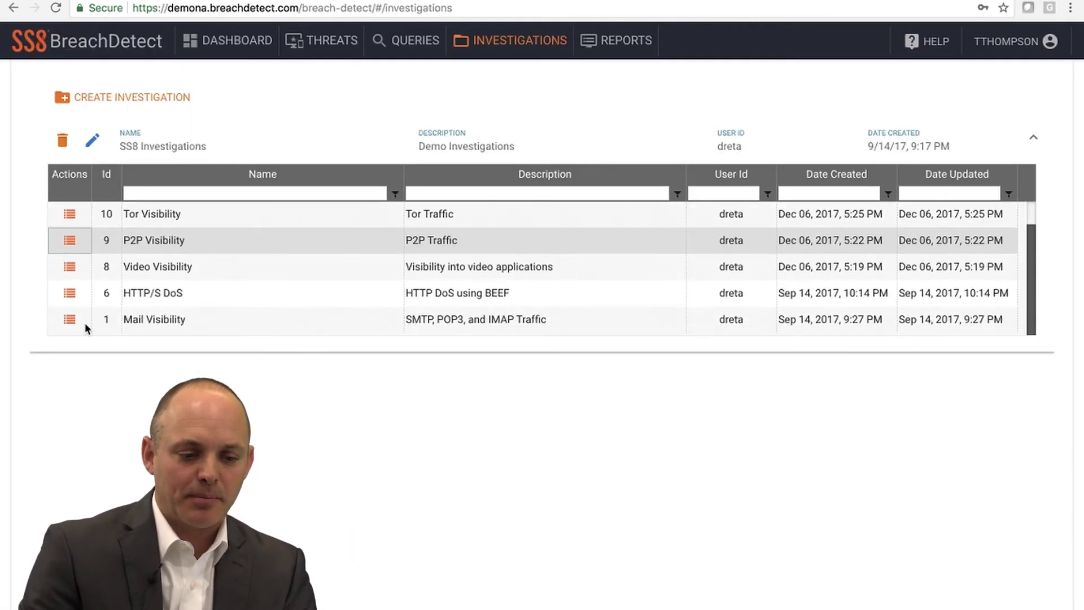
{"action": "left_click", "coordinate": [69, 320]}
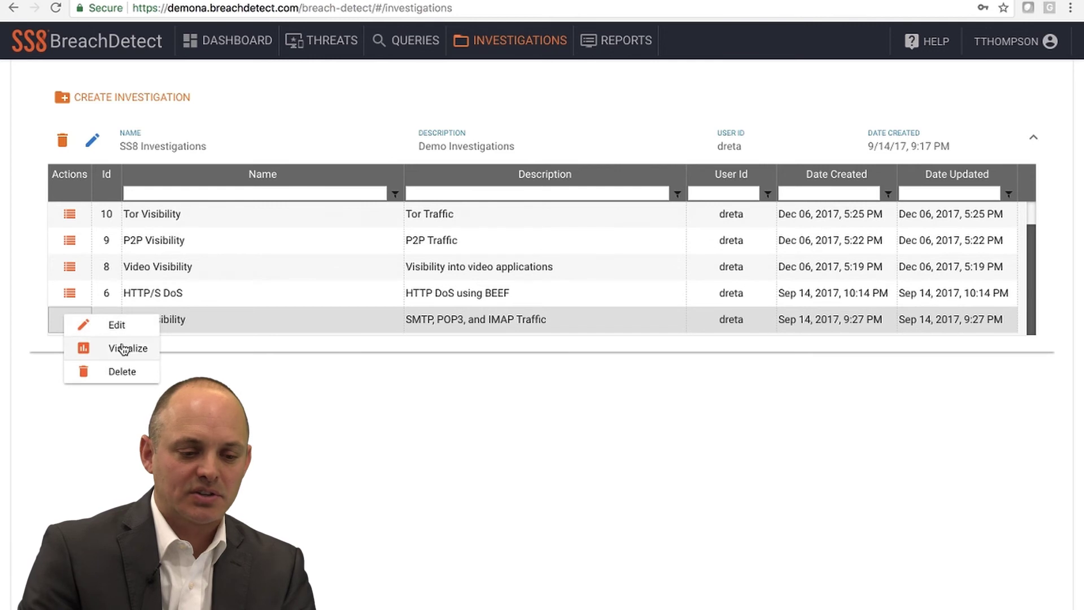
{"action": "left_click", "coordinate": [123, 347]}
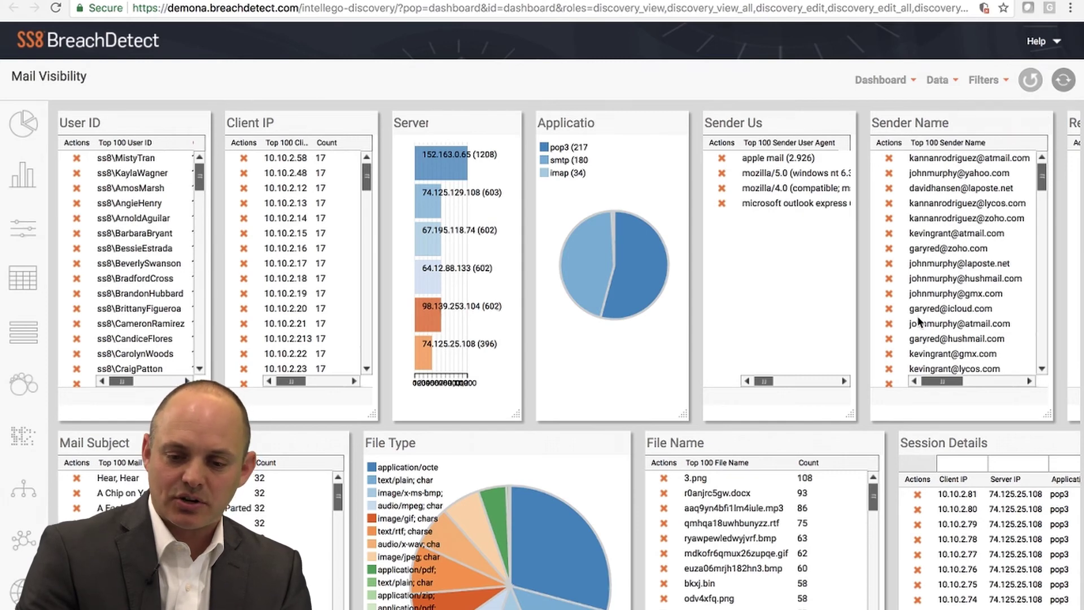
- Keep only the dashboard records involving r0anjrc5gw.docx from the File Name panel
{"action": "scroll", "coordinate": [186, 381], "scroll_direction": "right", "scroll_amount": 5}
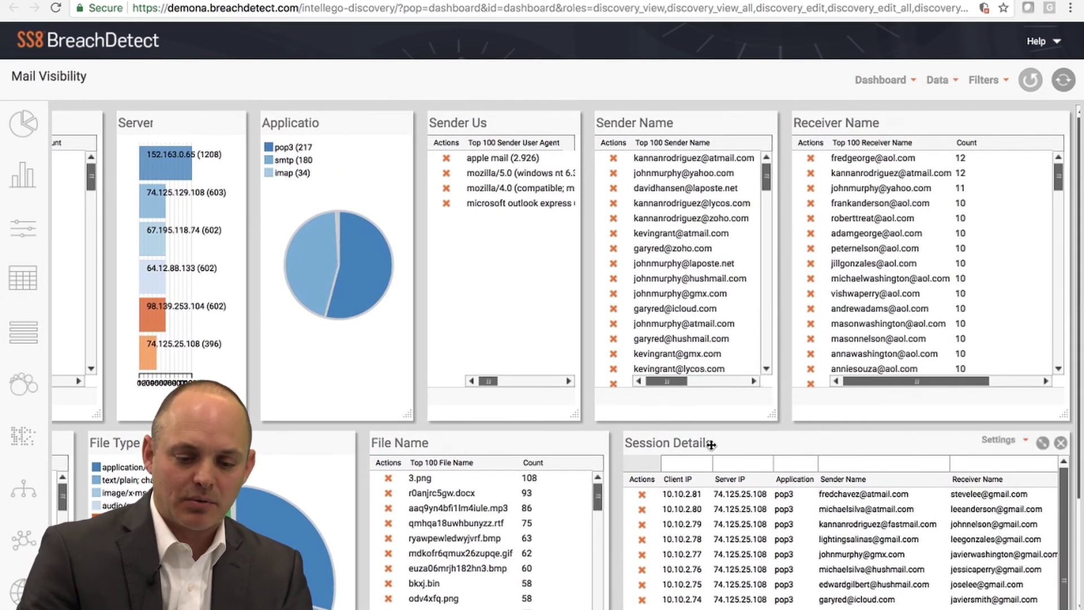
{"action": "scroll", "coordinate": [709, 444], "scroll_direction": "left", "scroll_amount": 3}
{"action": "scroll", "coordinate": [357, 548], "scroll_direction": "left", "scroll_amount": 3}
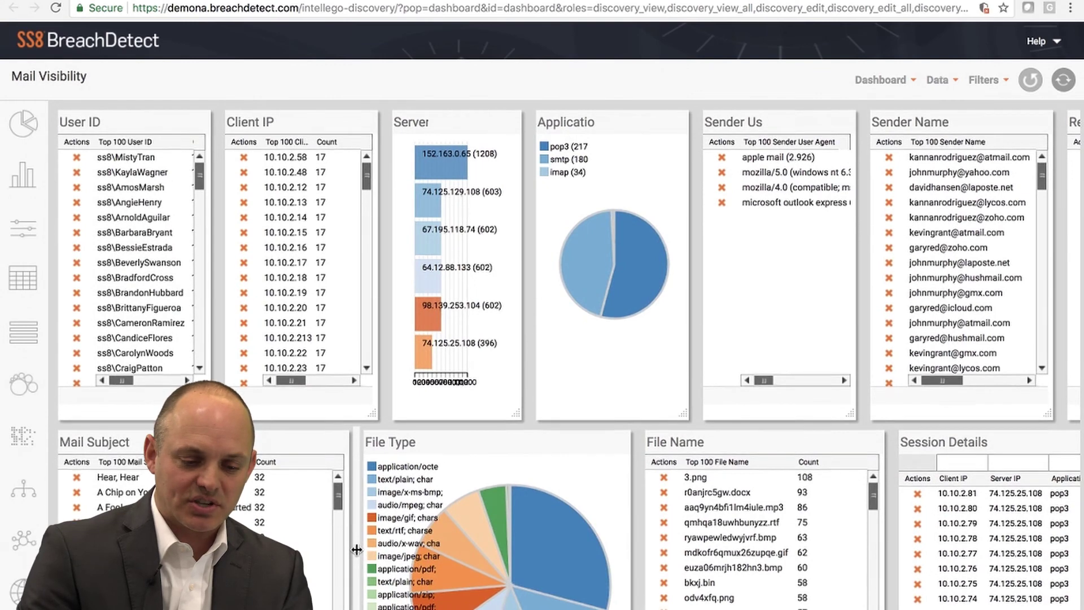
{"action": "scroll", "coordinate": [361, 548], "scroll_direction": "down", "scroll_amount": 3}
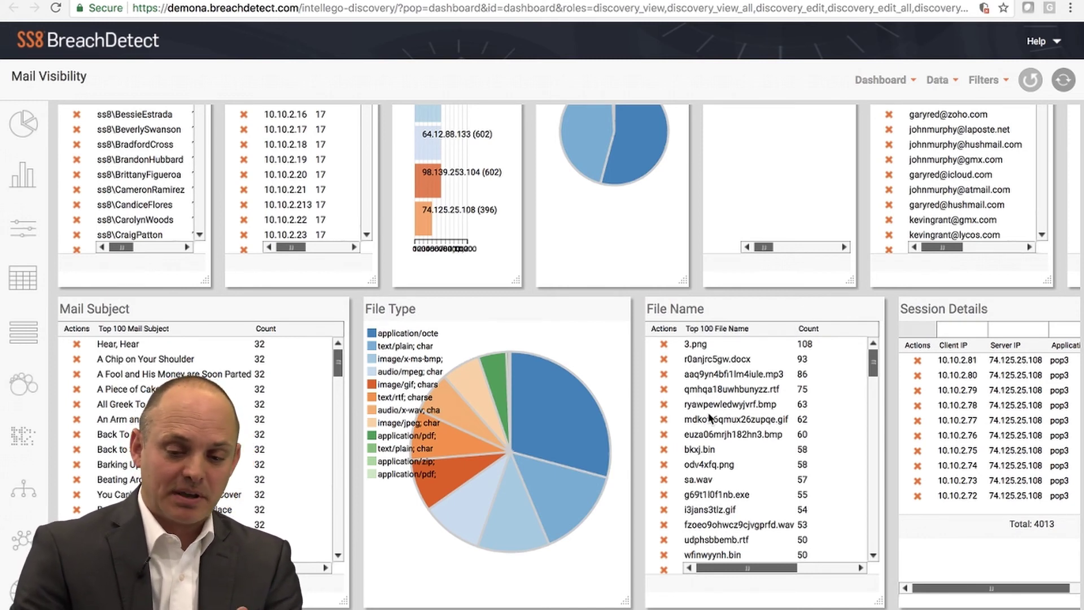
{"action": "left_click", "coordinate": [703, 360]}
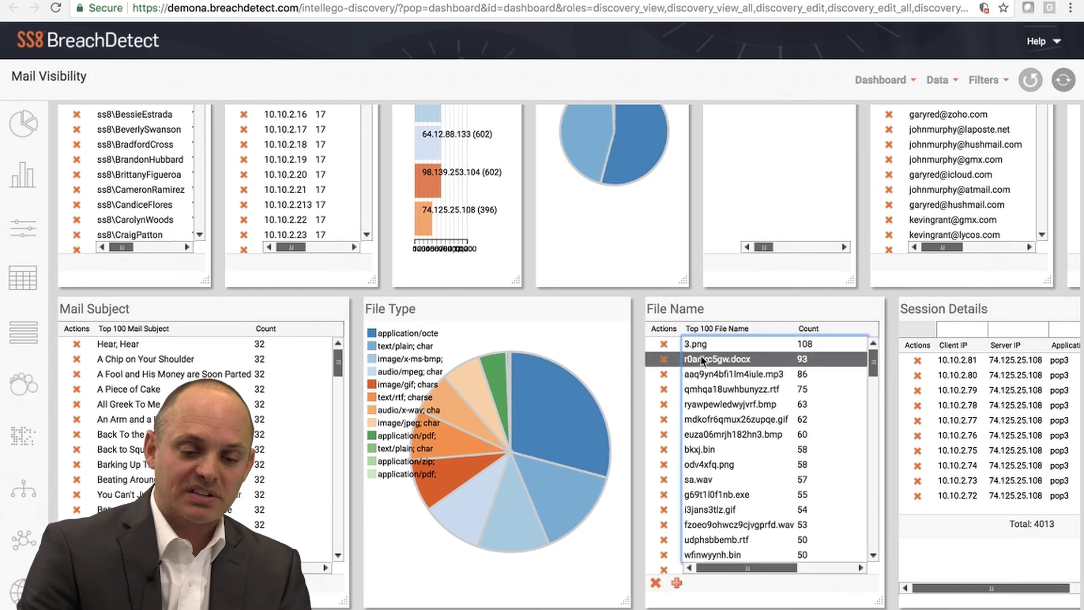
{"action": "left_click", "coordinate": [676, 582]}
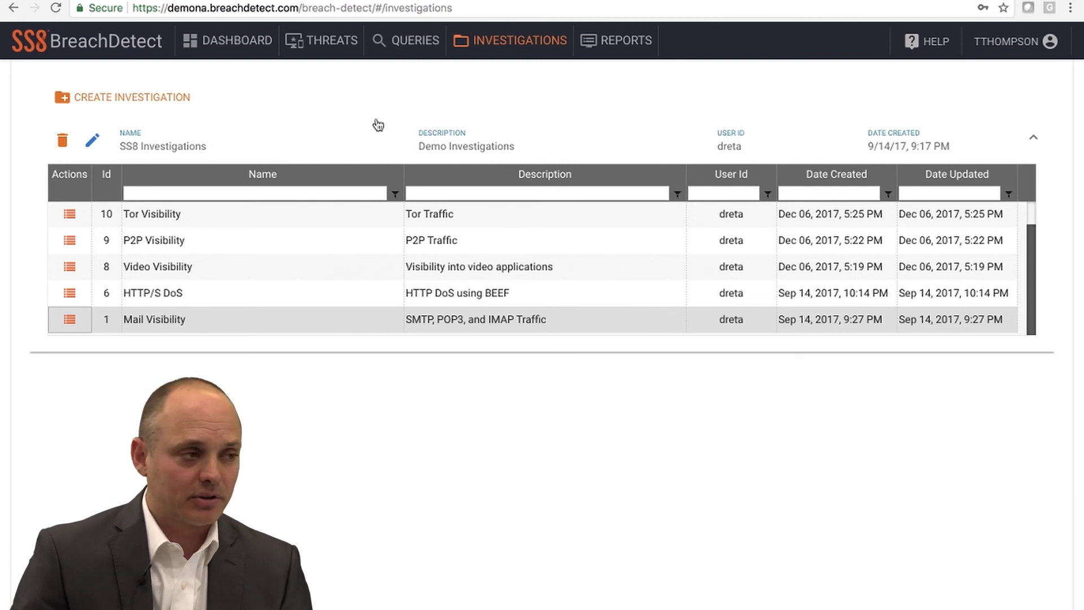
- Go to the THREATS board from the top navigation bar
{"action": "left_click", "coordinate": [326, 40]}
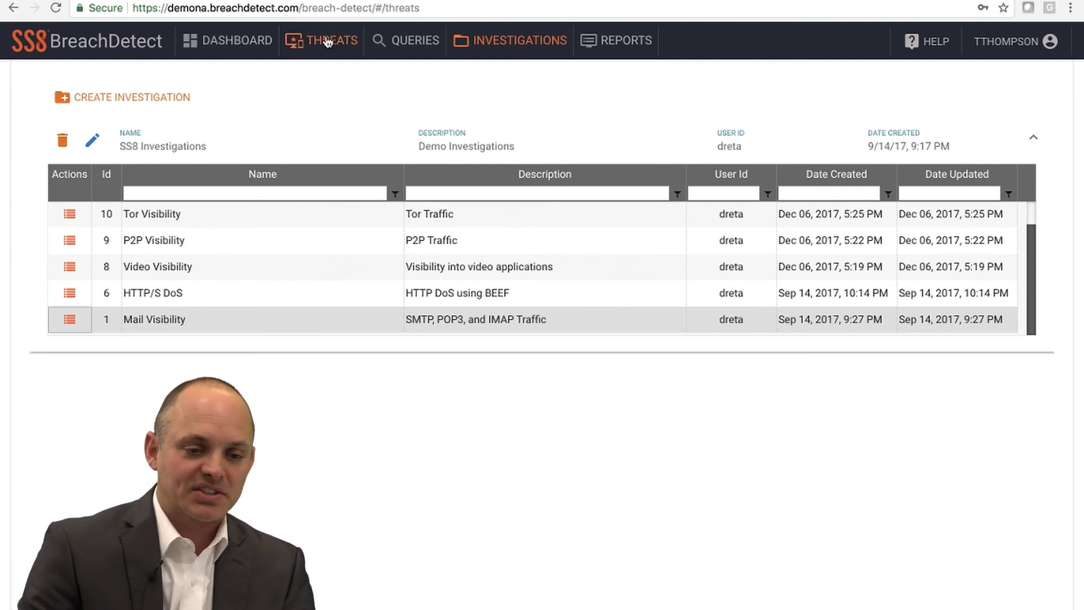